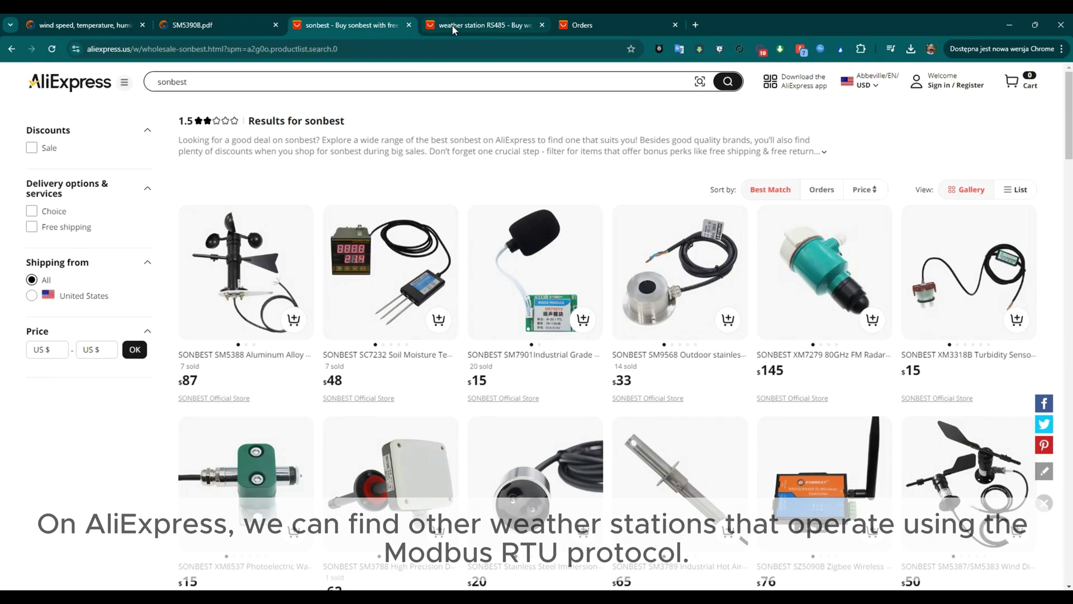
Browse the ready-made Tuya weather station listings in the AliExpress search results
click(451, 26)
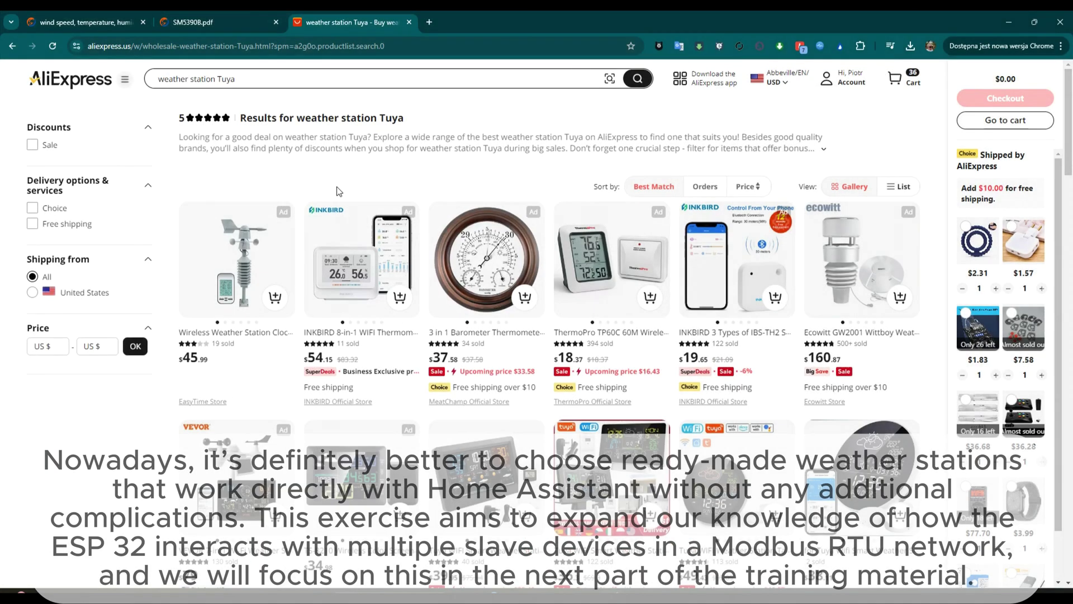
drag(1070, 169, 1071, 442)
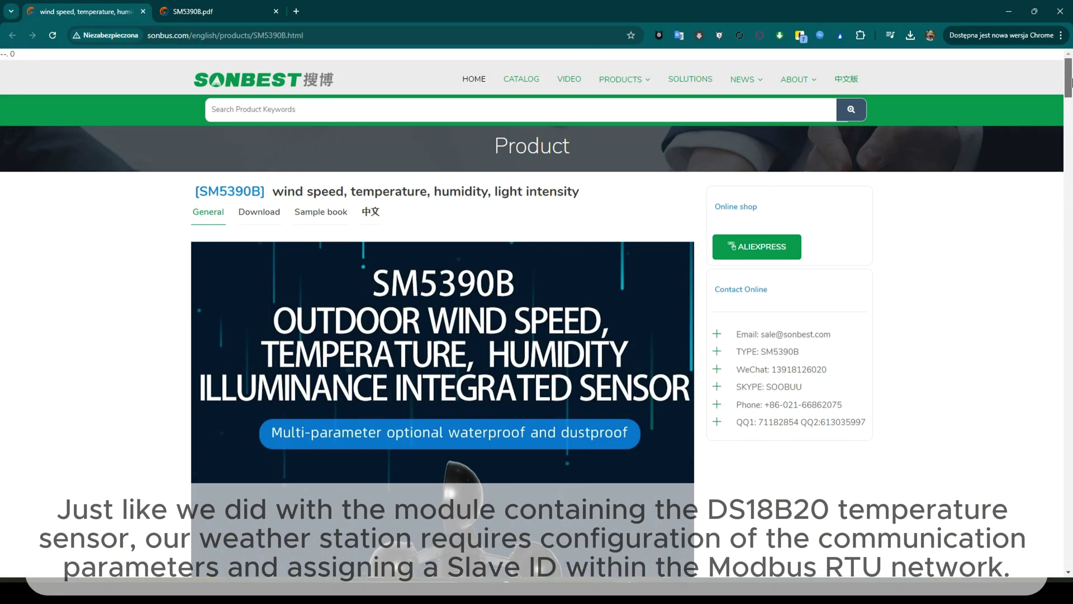
Scroll the SM5390B page to review its Technical Parameters and 9600 8 n 1 default baud rate
drag(1071, 81, 1071, 167)
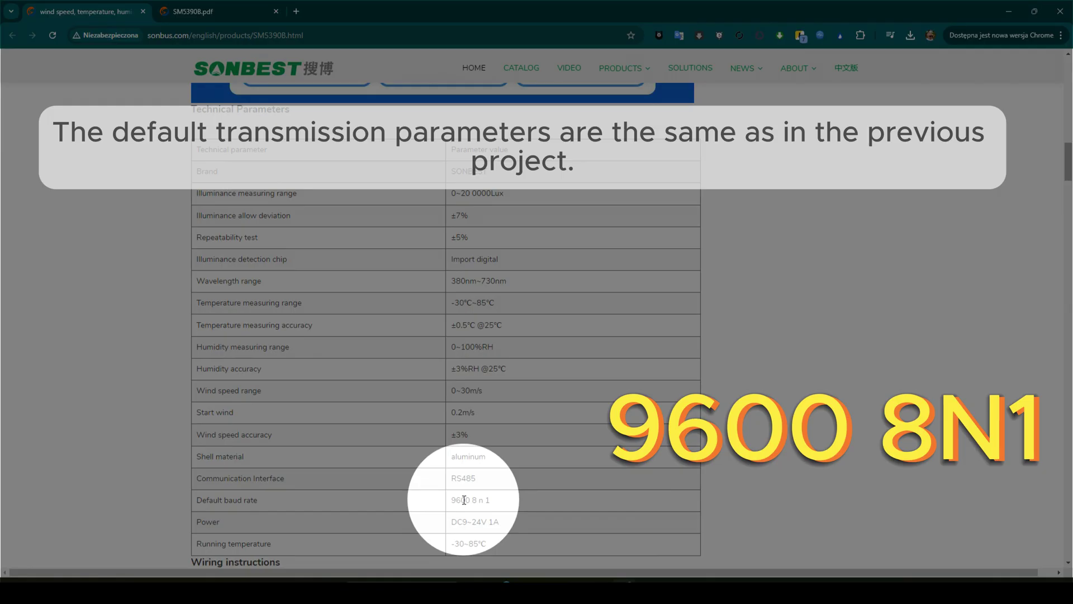
scroll(674, 499, down, 1)
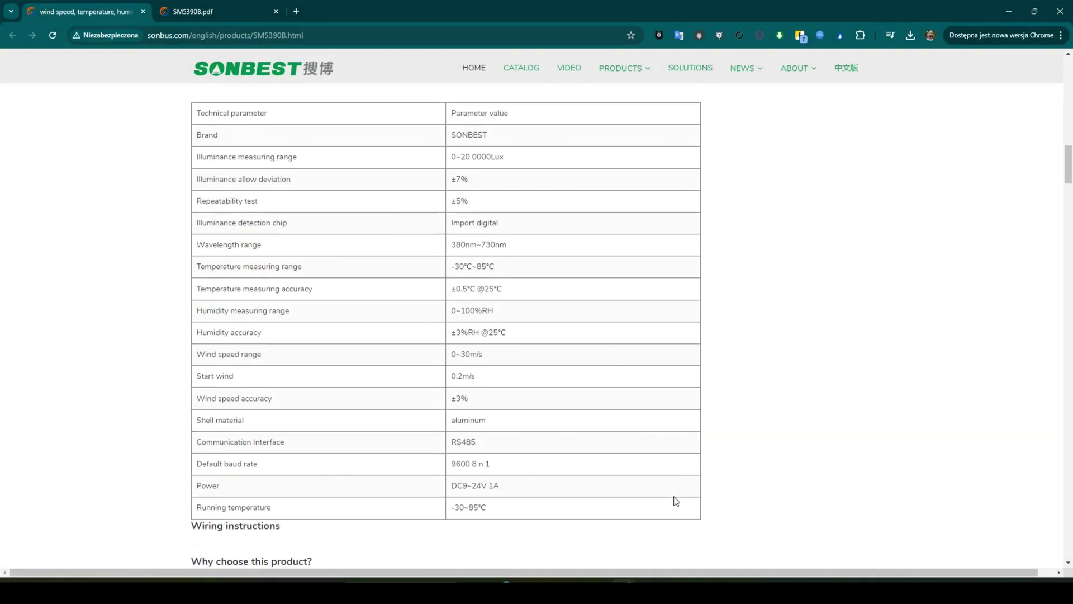
scroll(676, 501, down, 10)
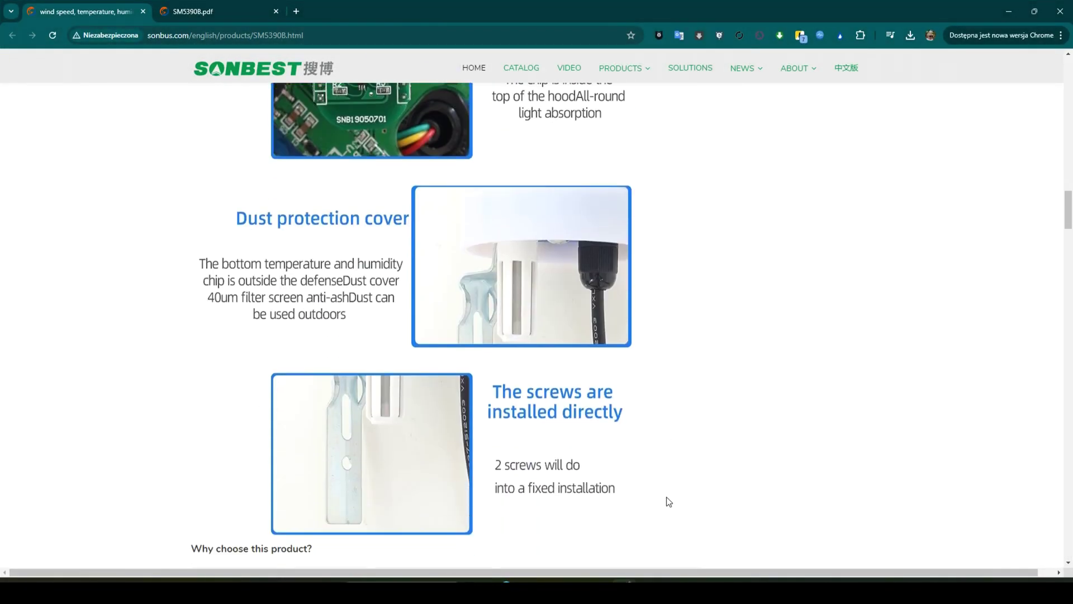
scroll(669, 501, down, 13)
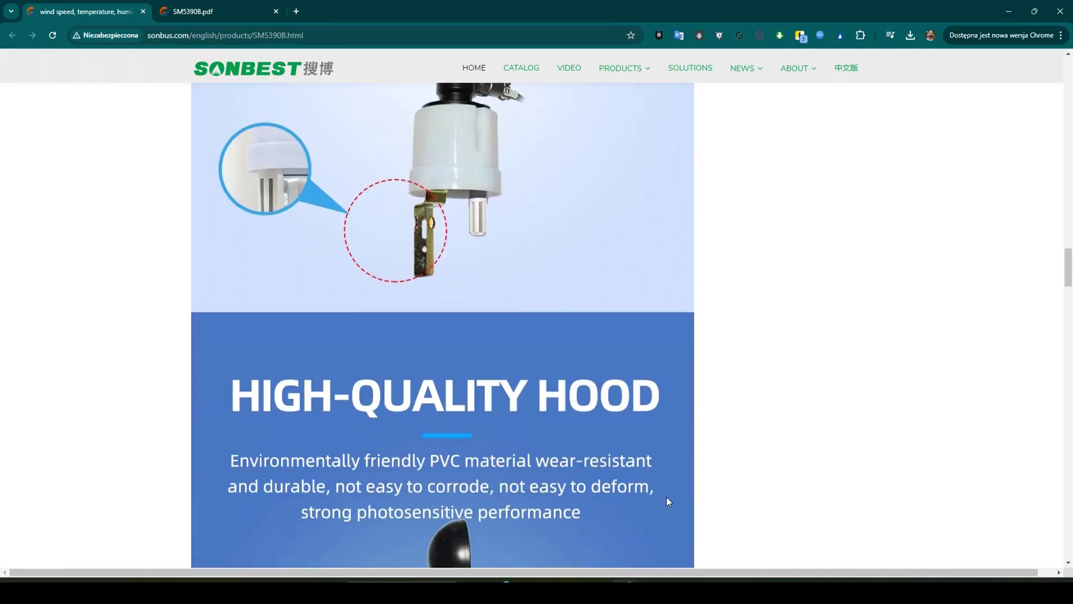
scroll(666, 497, down, 5)
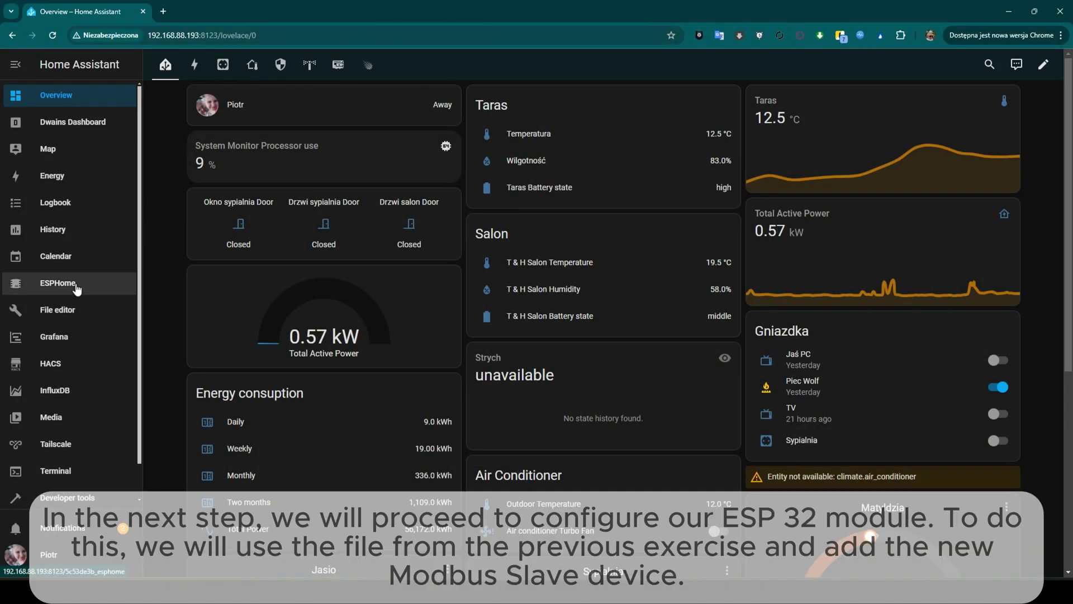
Open the Rs485 device's esp32test.yaml configuration in the ESPHome editor
click(77, 288)
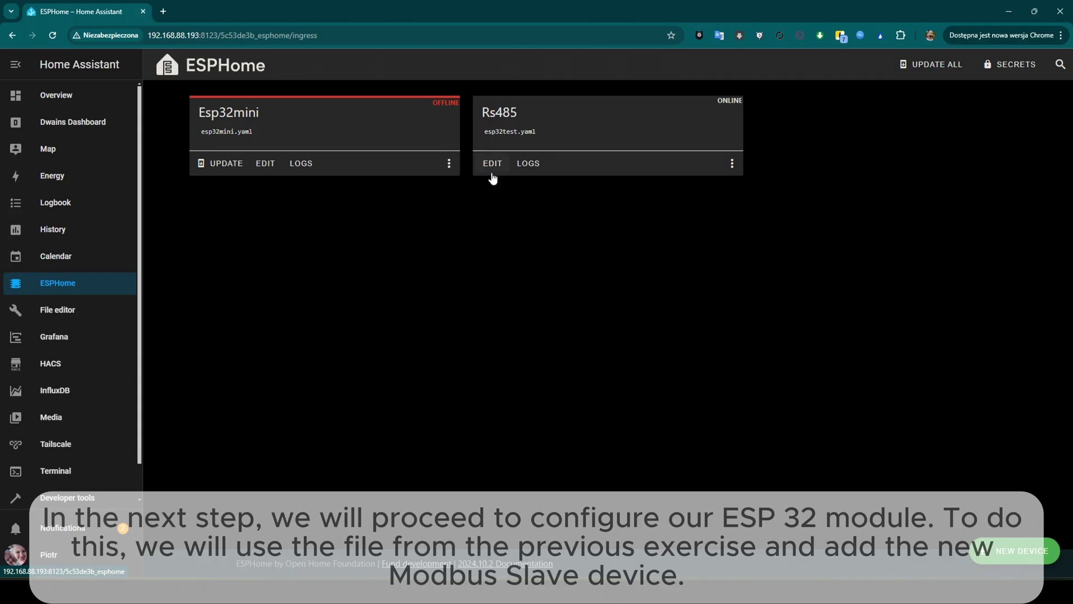
click(492, 171)
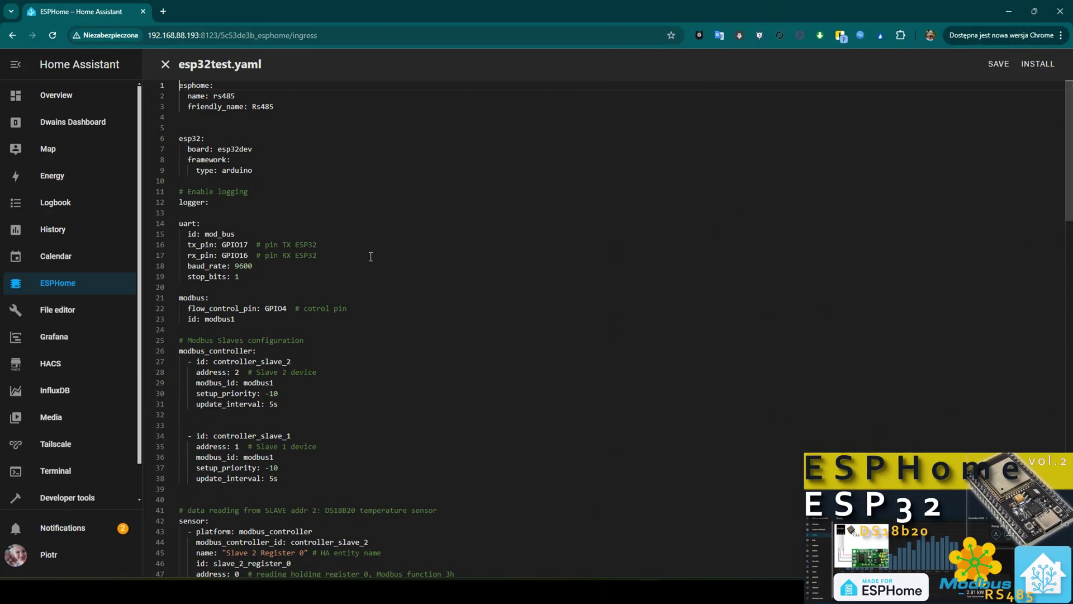
scroll(368, 302, down, 1)
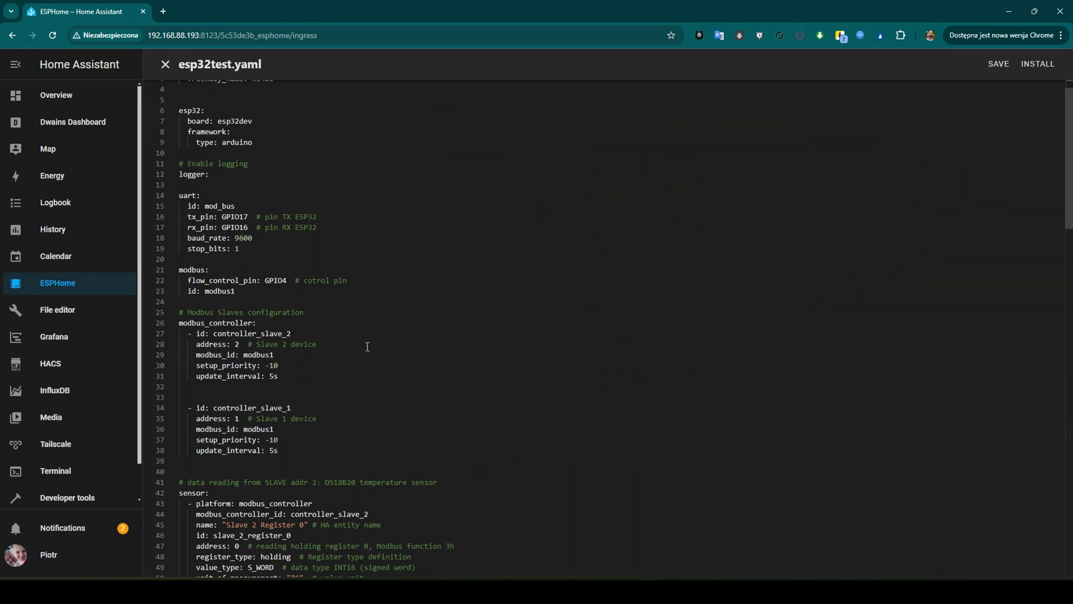
scroll(368, 346, down, 2)
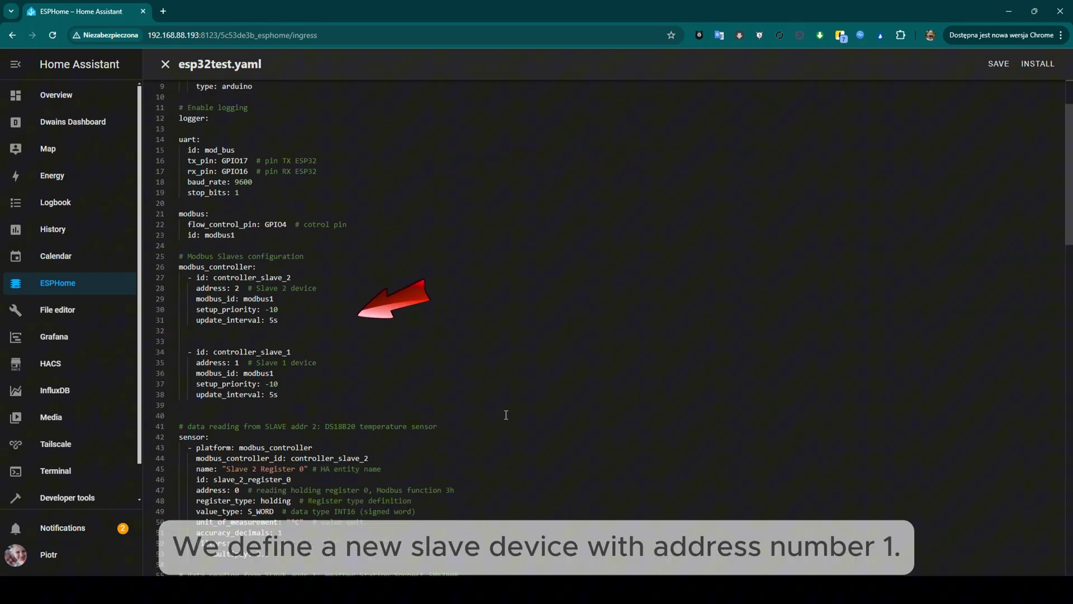
Go through the modbus_controller sensors for slave 1 registers 0–3 with units and multiply filters
scroll(506, 415, down, 3)
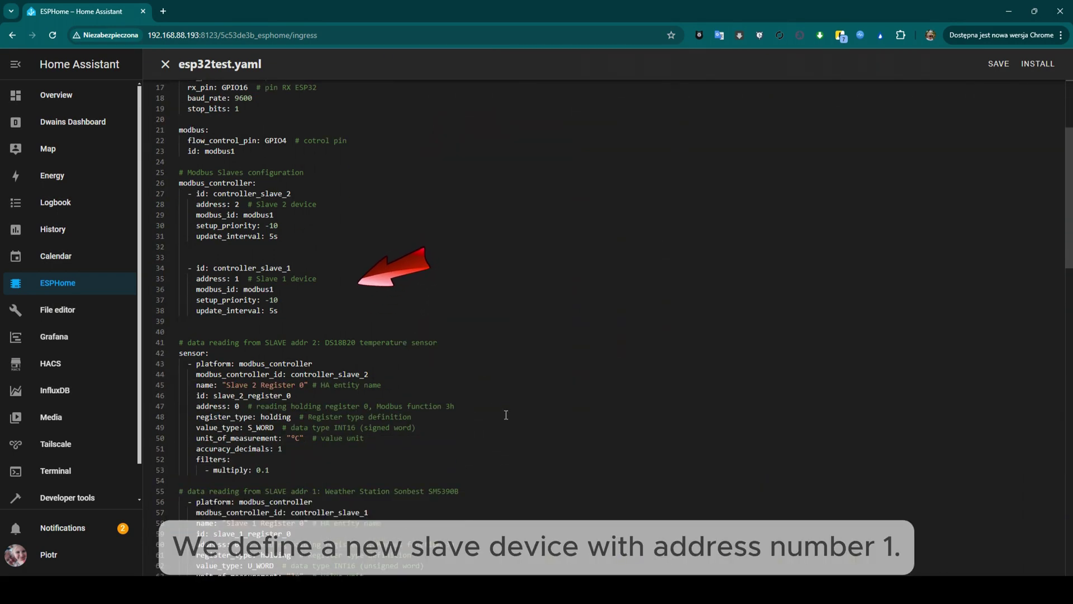
scroll(506, 415, down, 2)
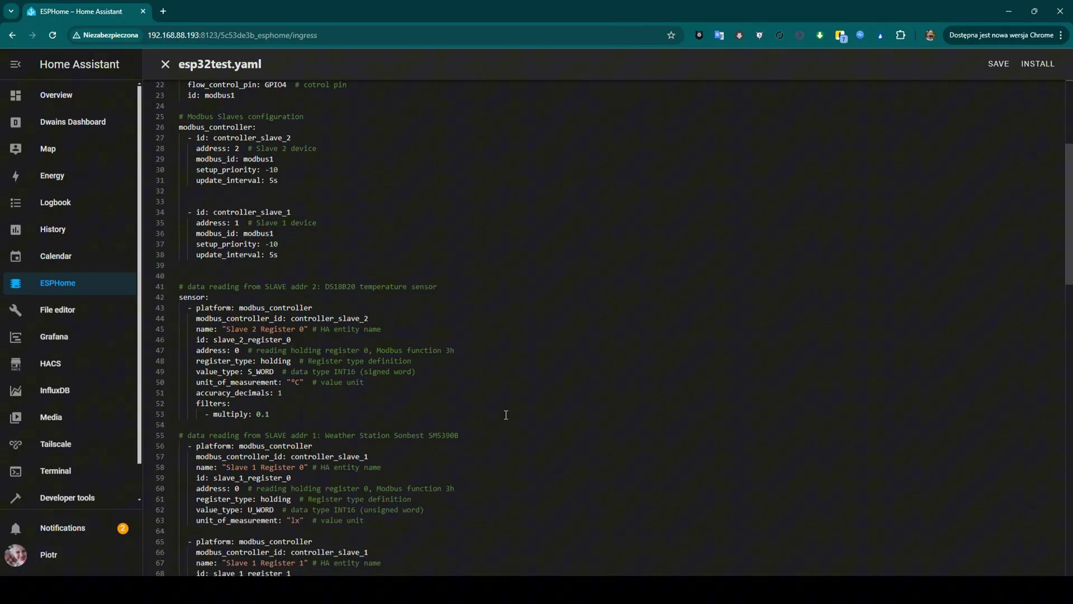
scroll(506, 415, down, 1)
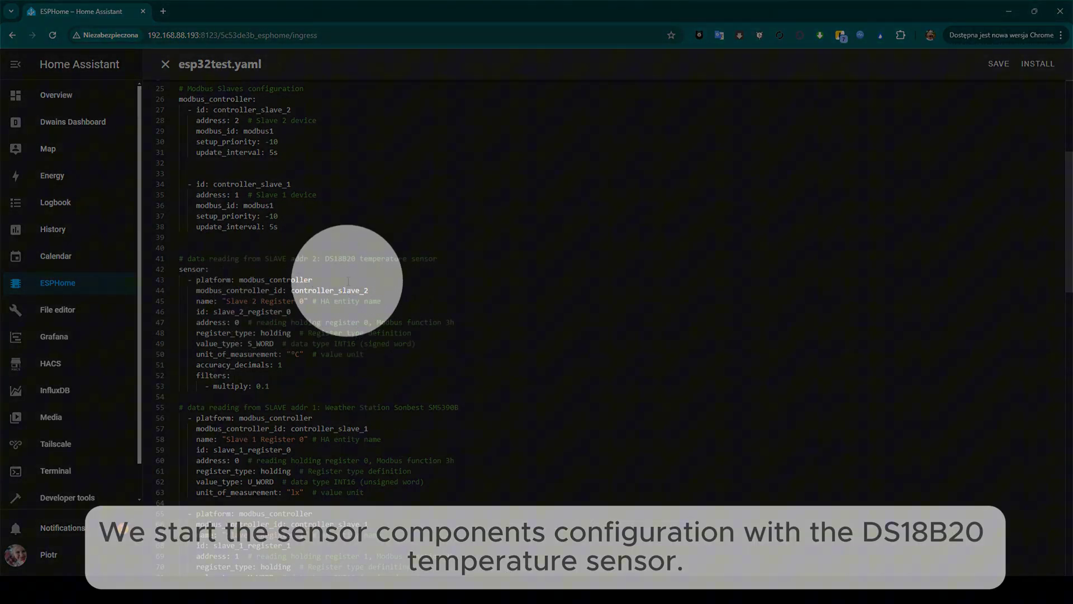
scroll(403, 324, down, 3)
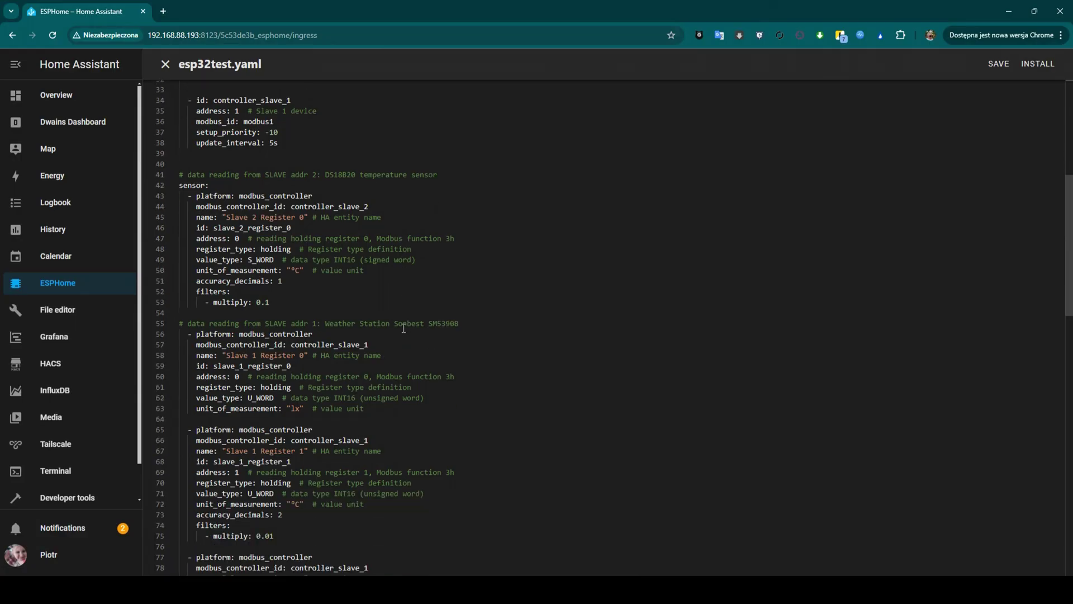
scroll(404, 328, down, 3)
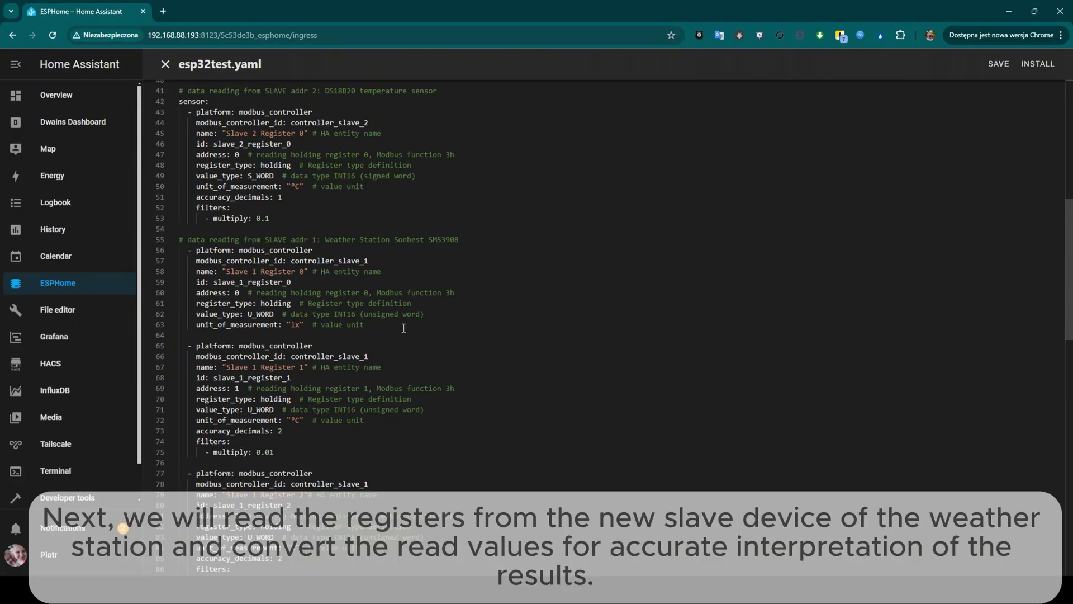
scroll(404, 328, down, 1)
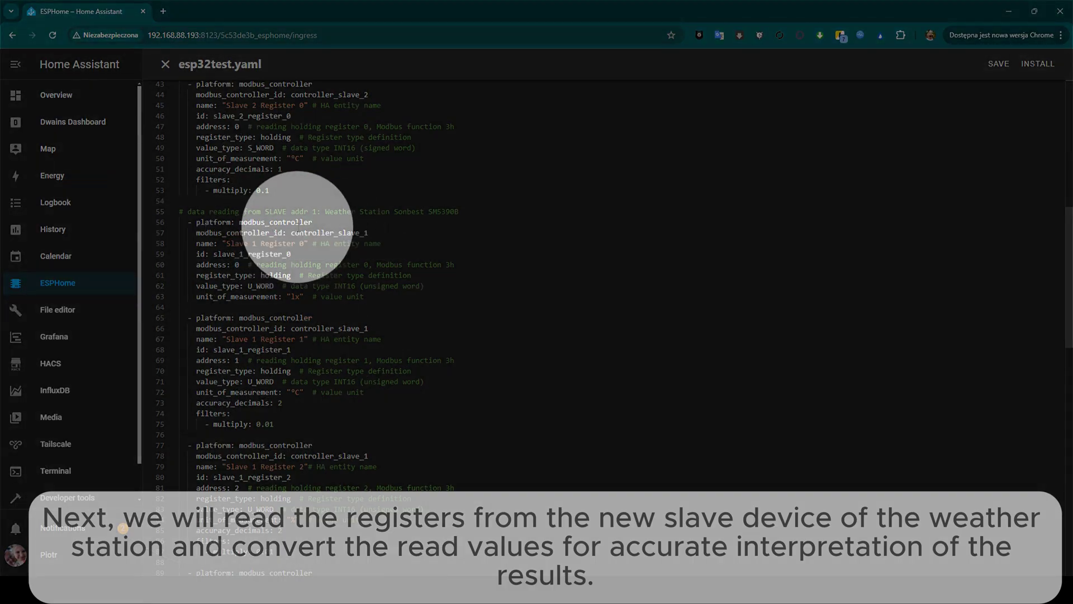
mouse_move(295, 222)
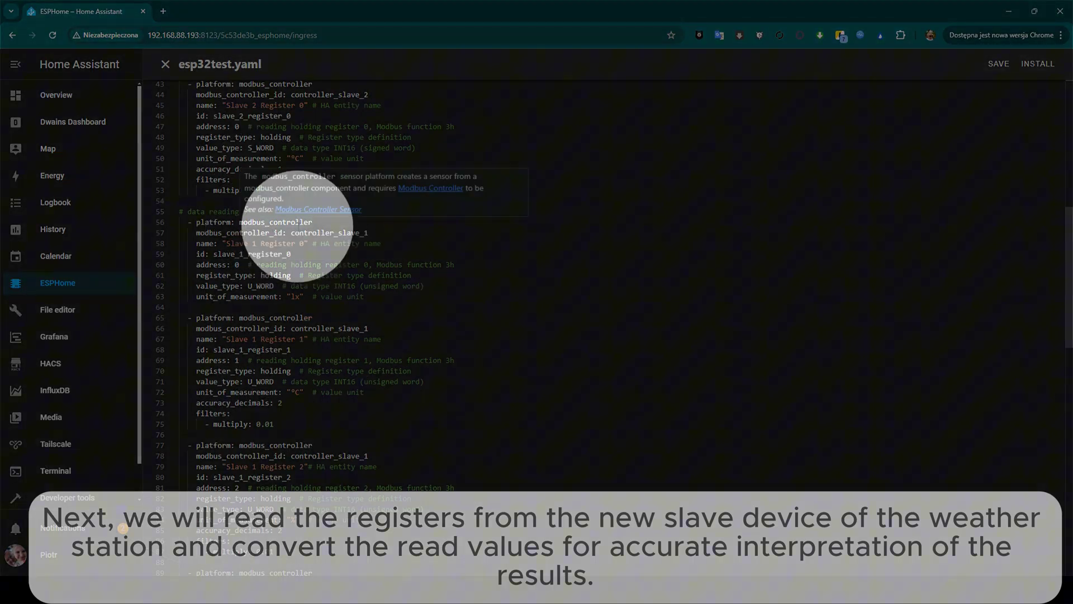
mouse_move(296, 335)
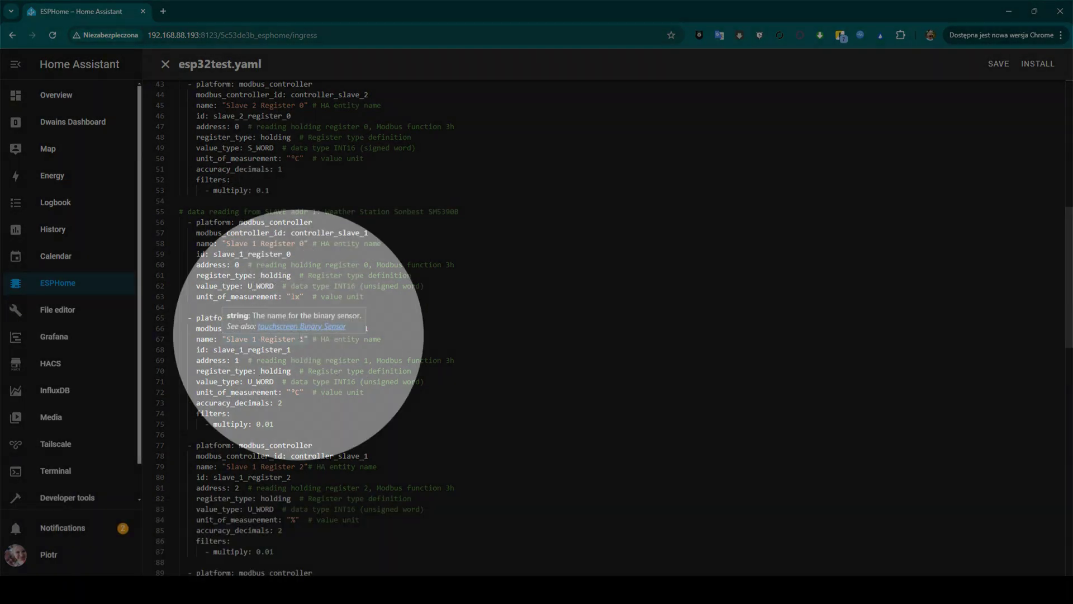
scroll(347, 445, down, 3)
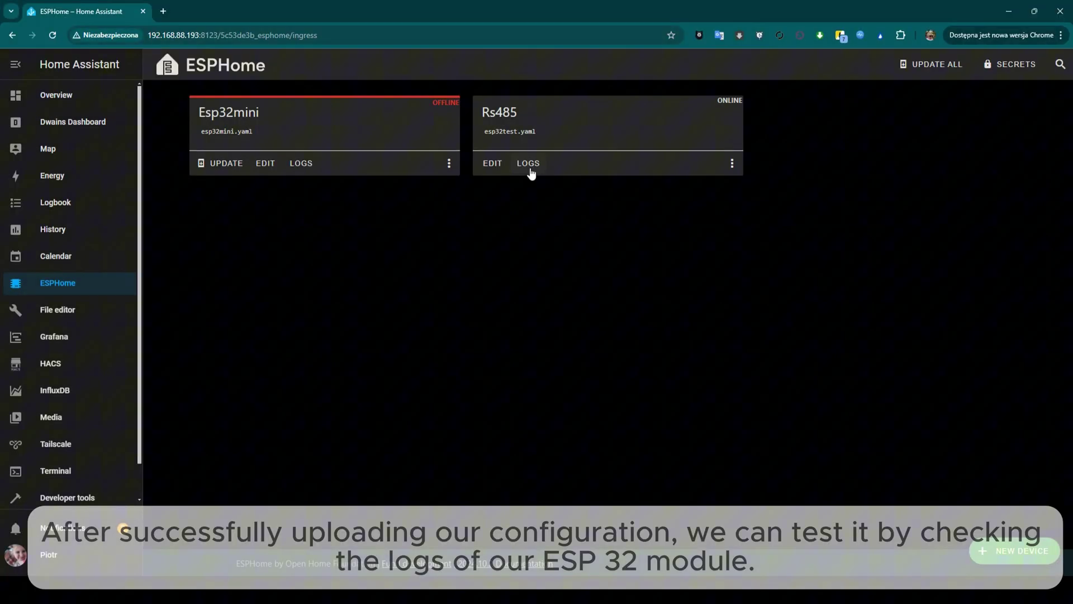
click(530, 167)
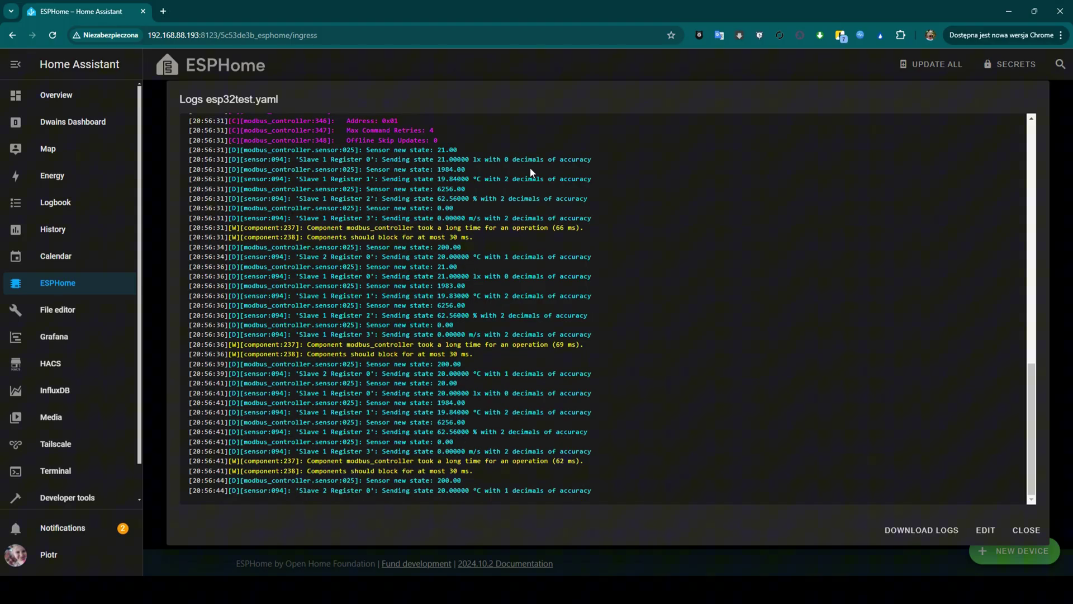
click(1026, 531)
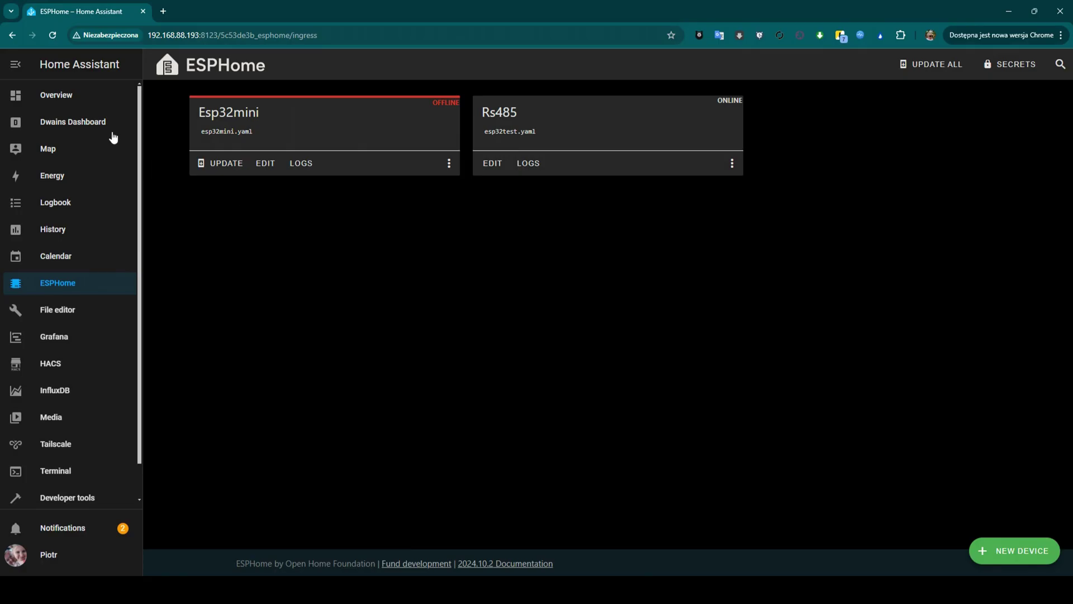
Step through the energy, sockets, heating, security, Garden and system views to reach Meteo
click(77, 105)
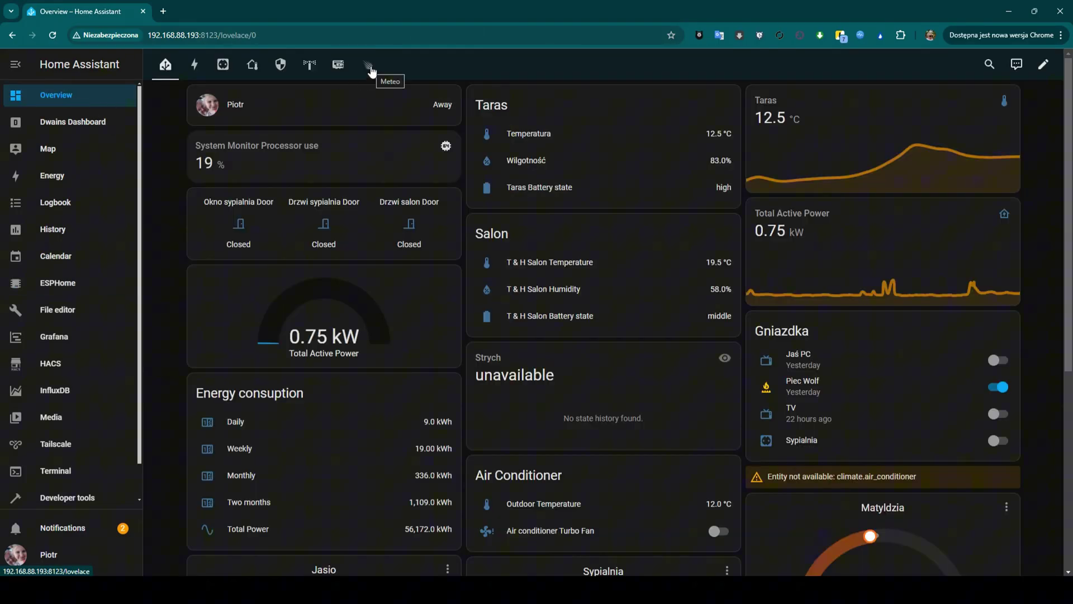
click(195, 67)
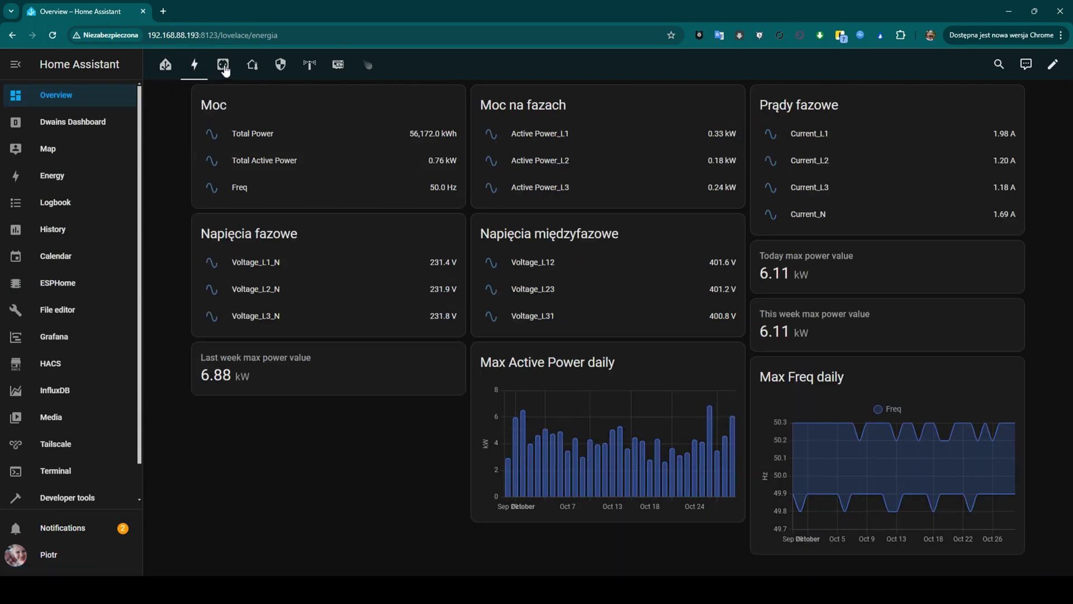
click(223, 67)
click(253, 66)
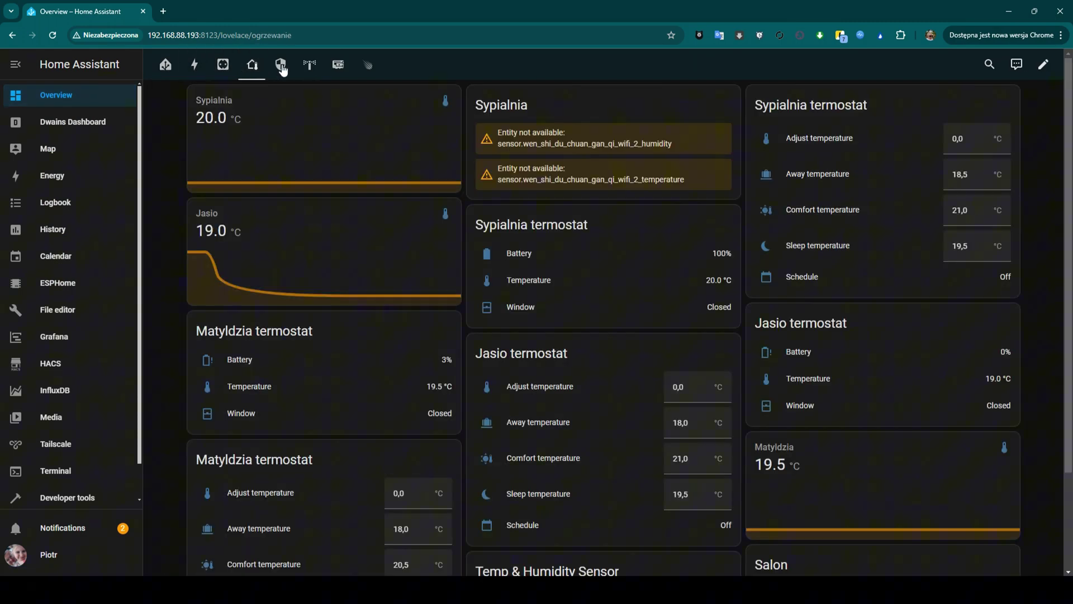
click(282, 68)
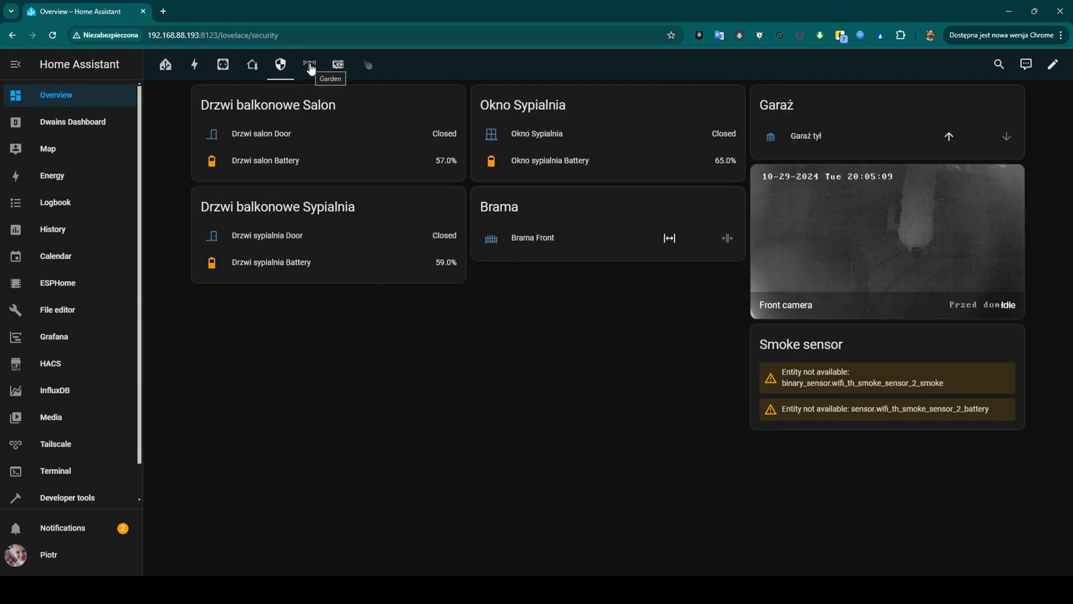
click(311, 67)
click(339, 68)
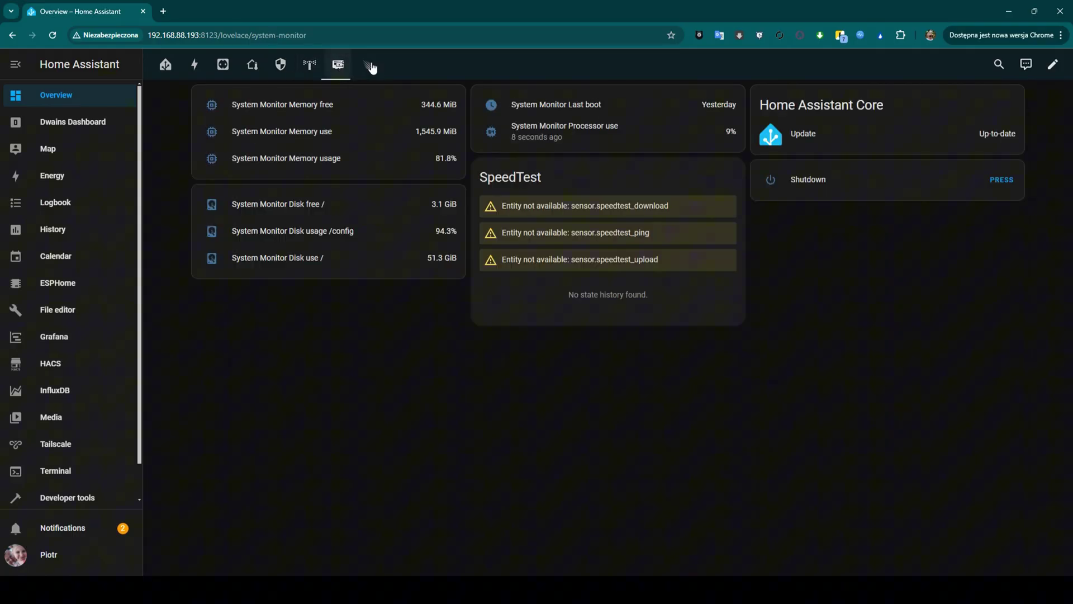
click(371, 67)
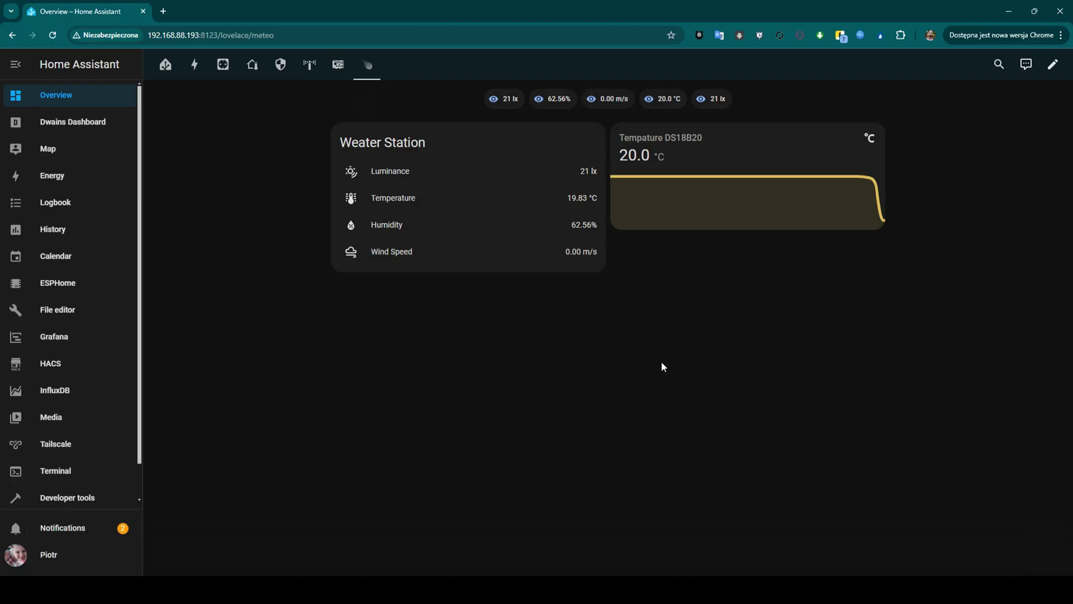
click(581, 172)
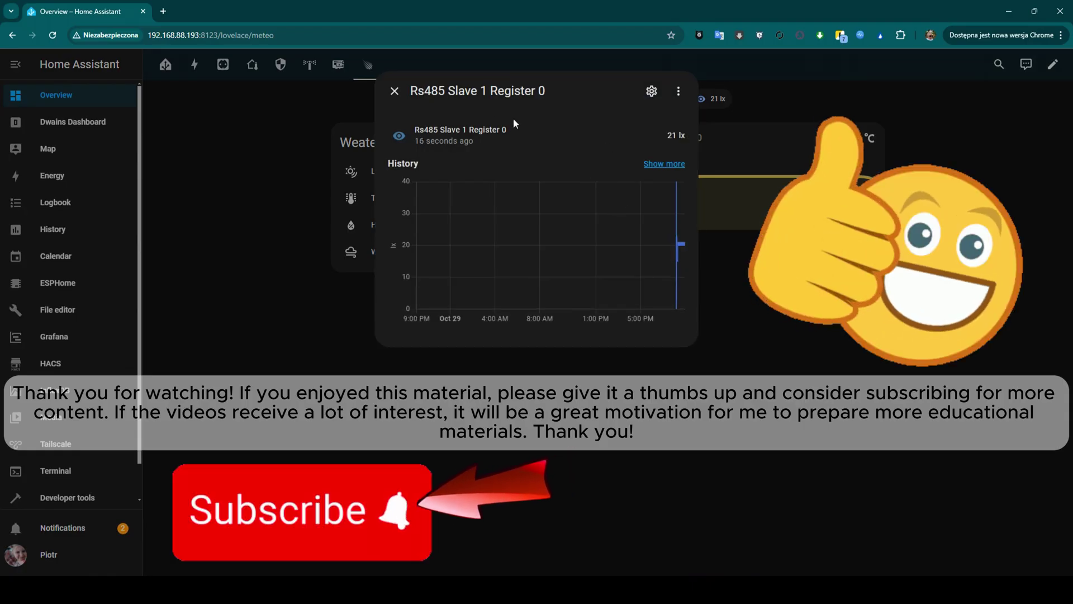
click(394, 91)
click(595, 198)
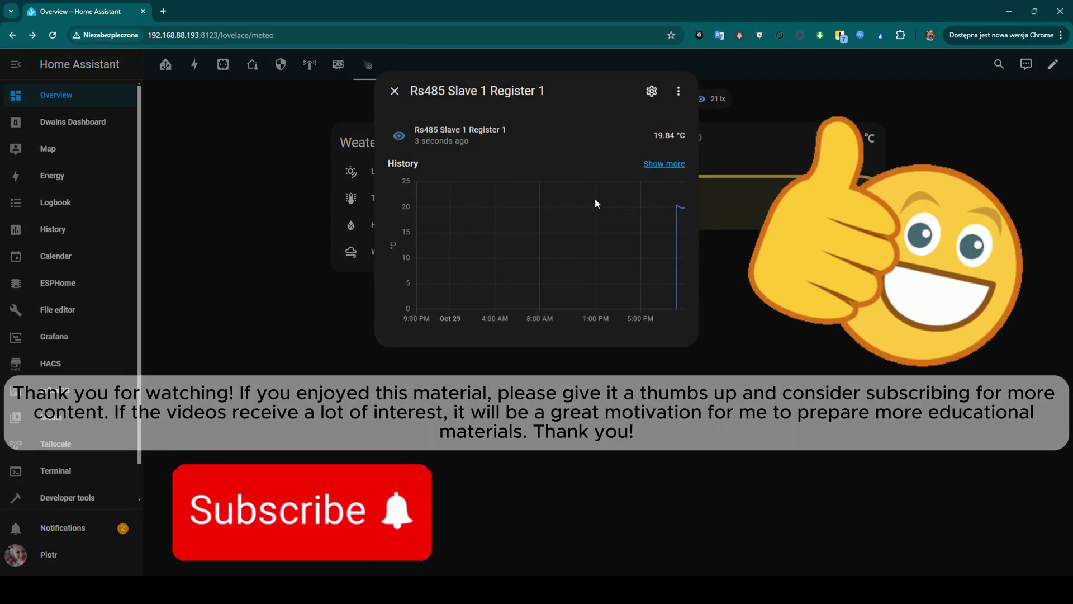
click(394, 91)
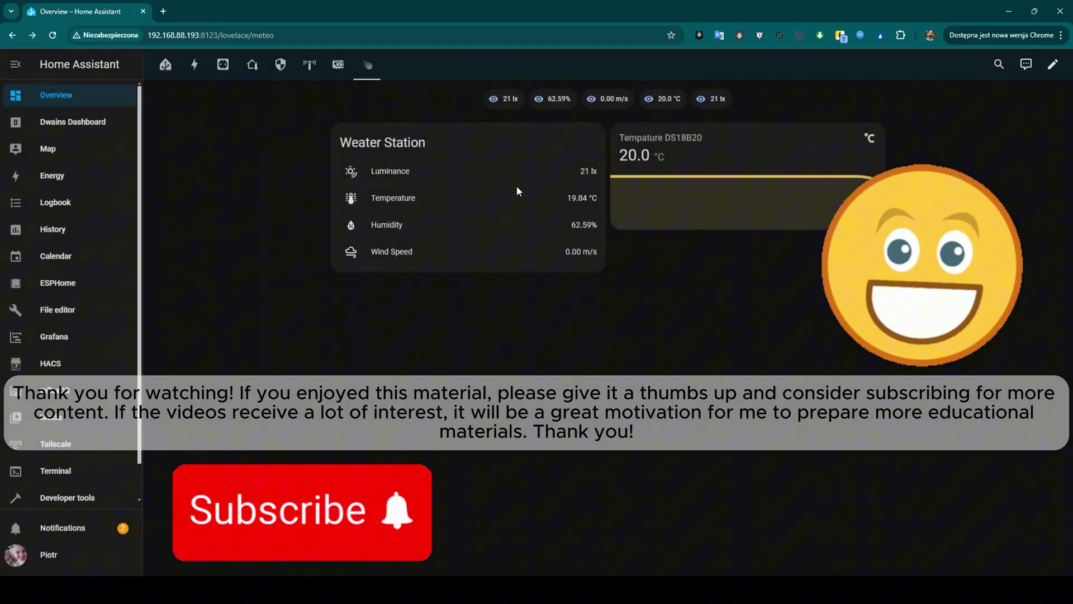
click(578, 227)
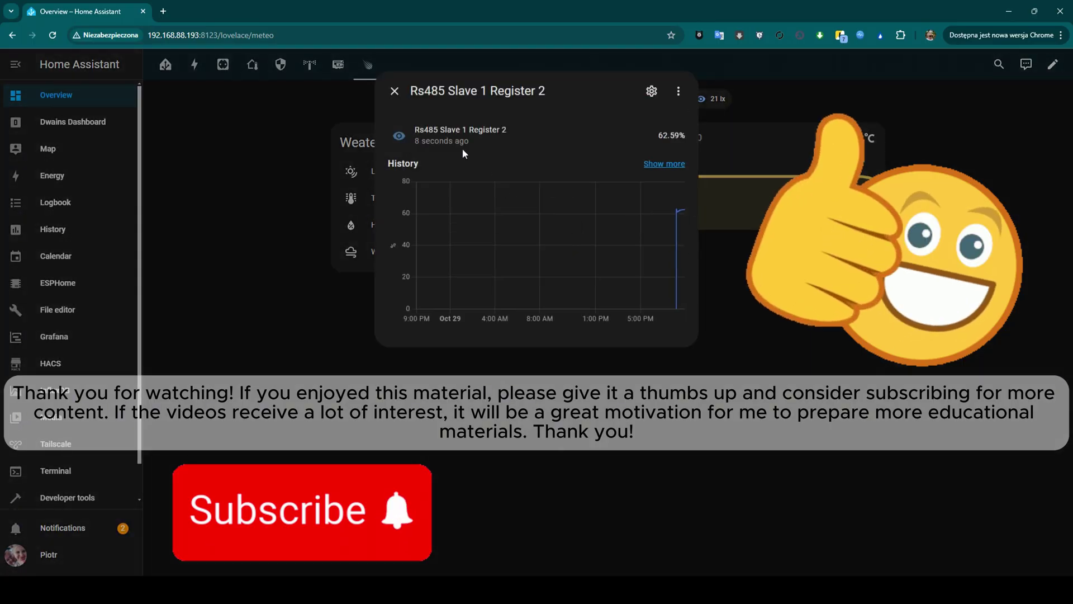
click(394, 92)
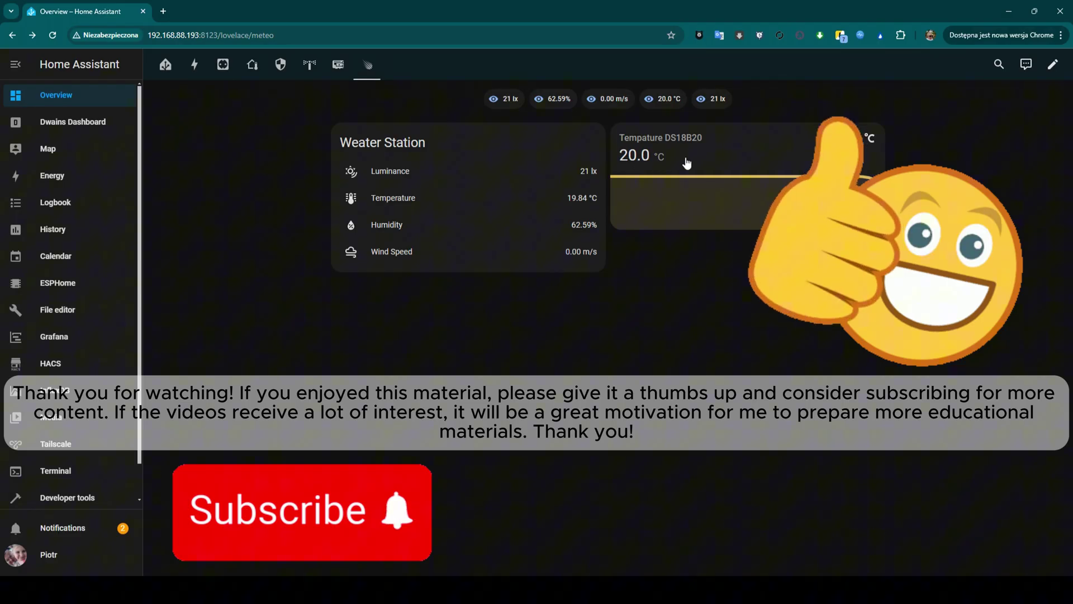